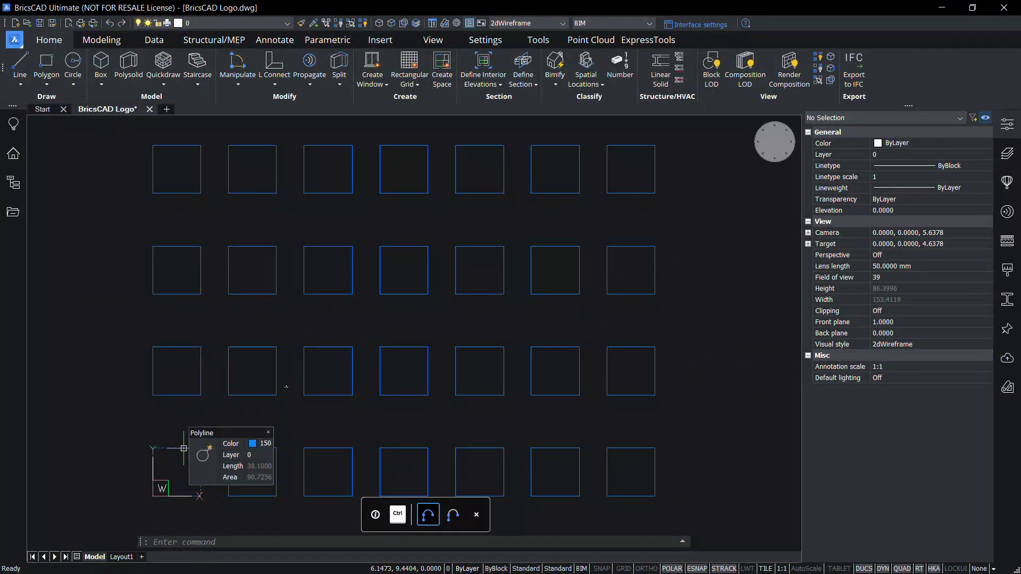
# Run ARRAYDETECT on all 28 squares to detect single-entity arrays, finding the 7×4 pattern.
pyautogui.write('ARR')
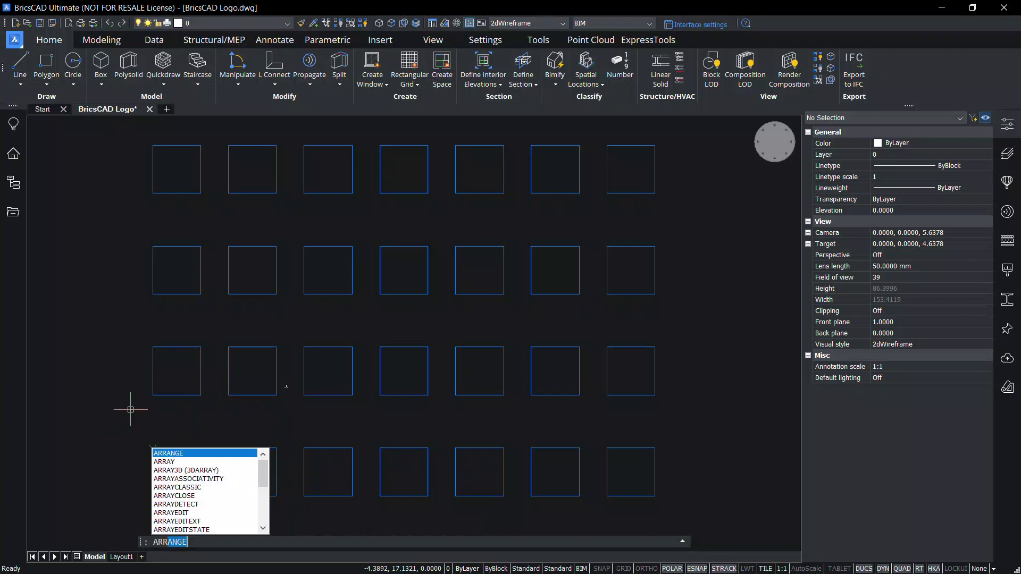
pyautogui.write('AYDETECT')
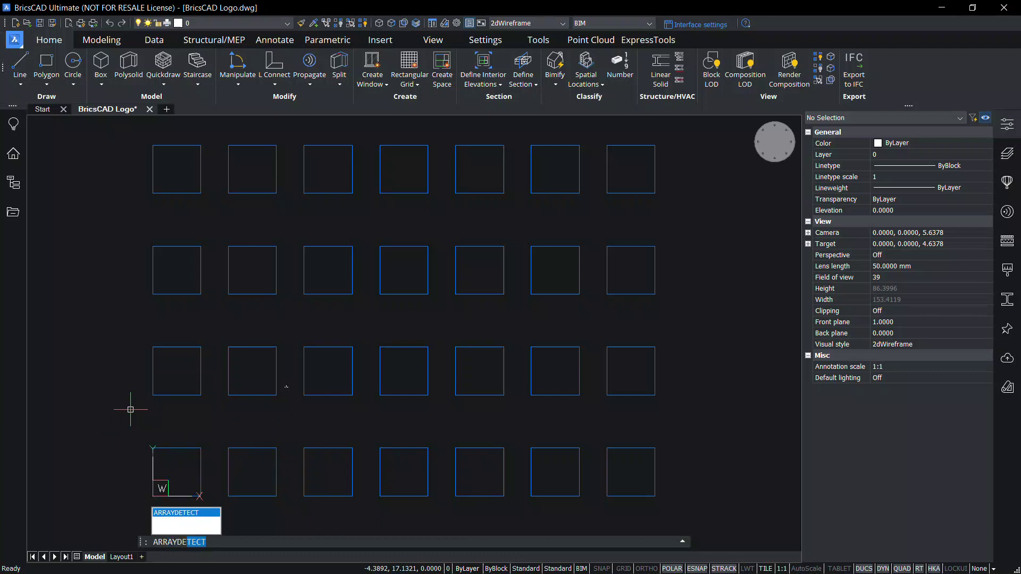
pyautogui.press('Return')
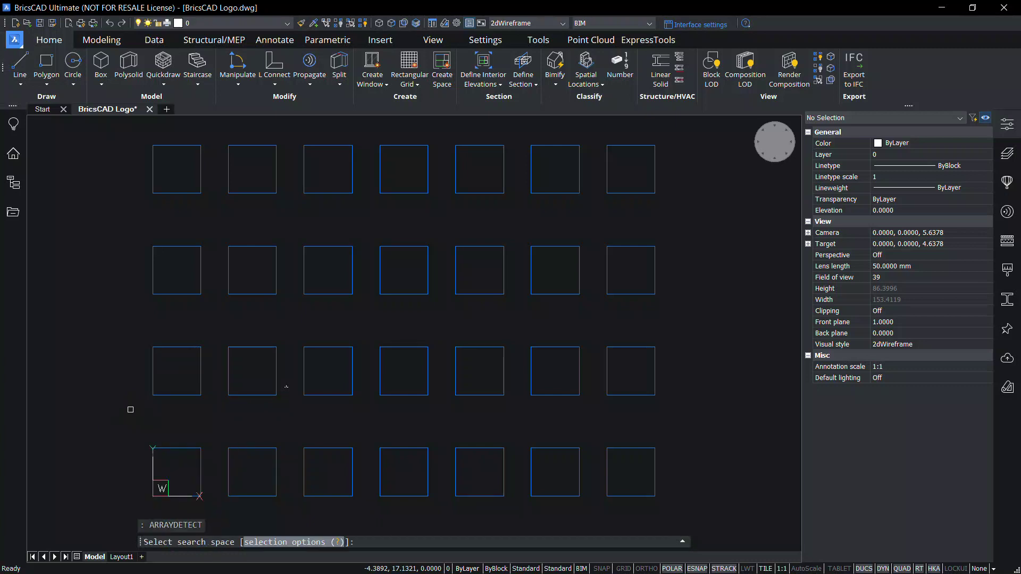
pyautogui.click(668, 513)
pyautogui.click(97, 134)
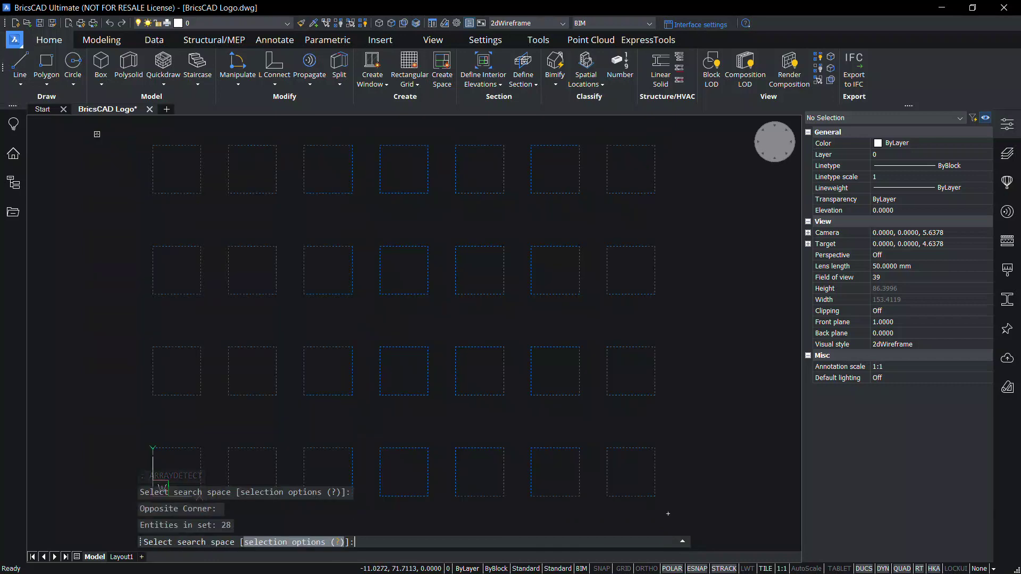
pyautogui.press('Return')
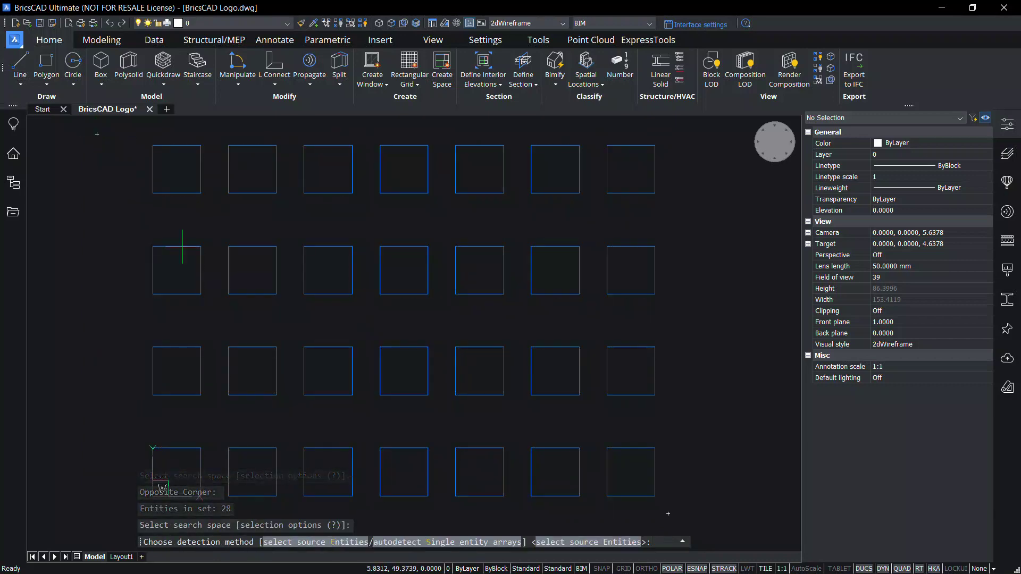
pyautogui.click(441, 542)
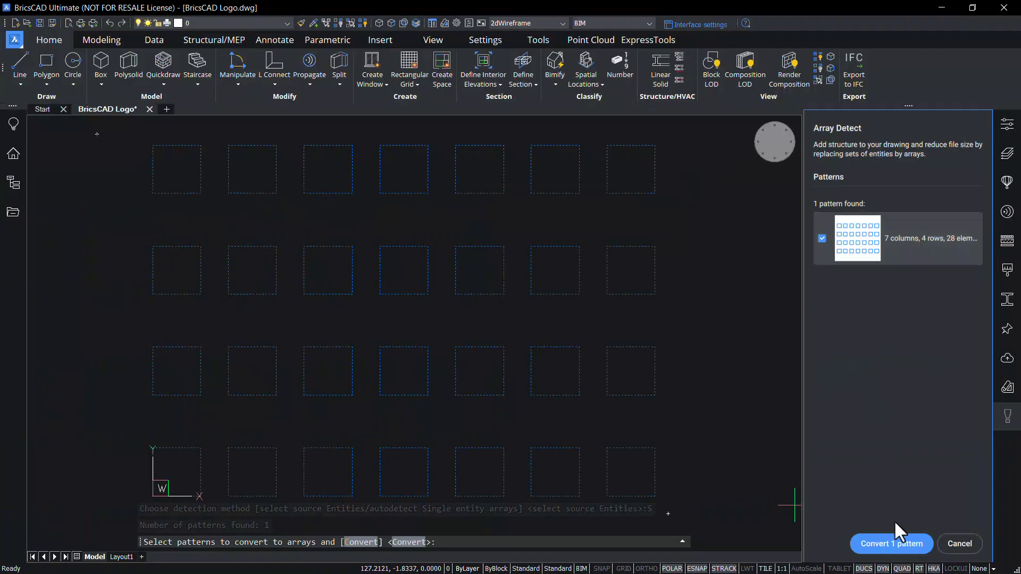
# Convert the detected pattern into an array and change it to 6 columns spaced 20 apart.
pyautogui.click(898, 544)
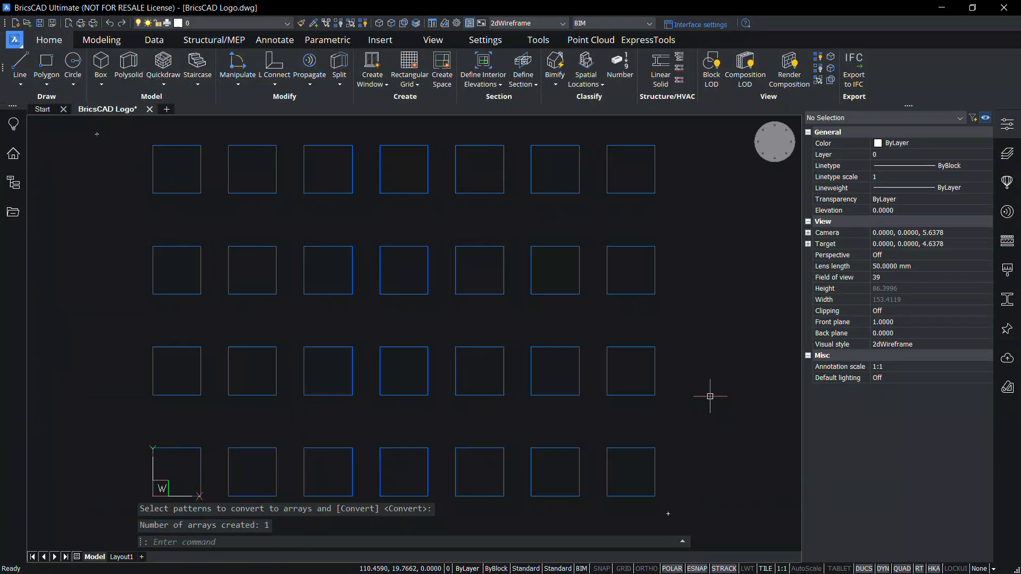
pyautogui.click(644, 294)
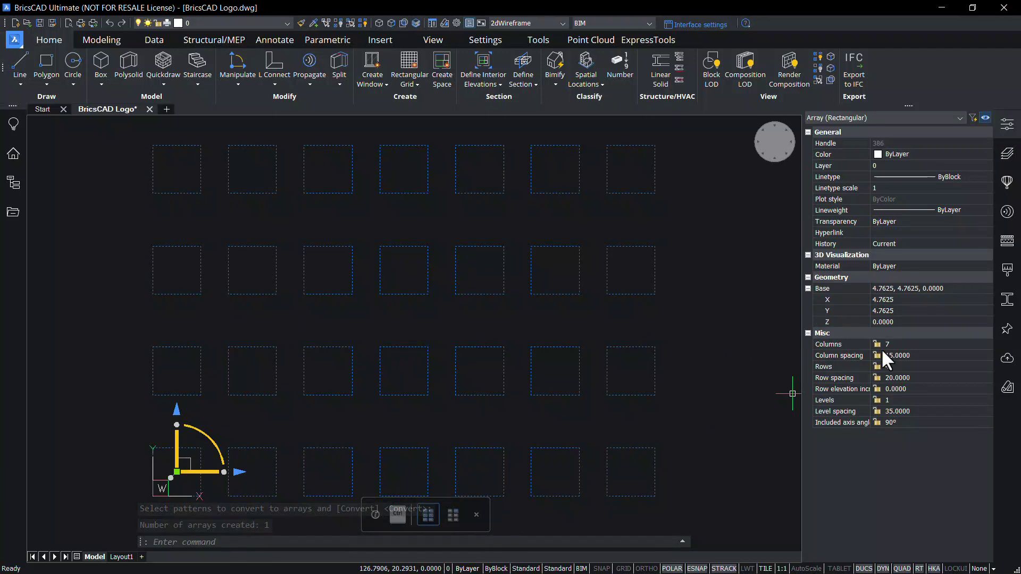
pyautogui.click(895, 344)
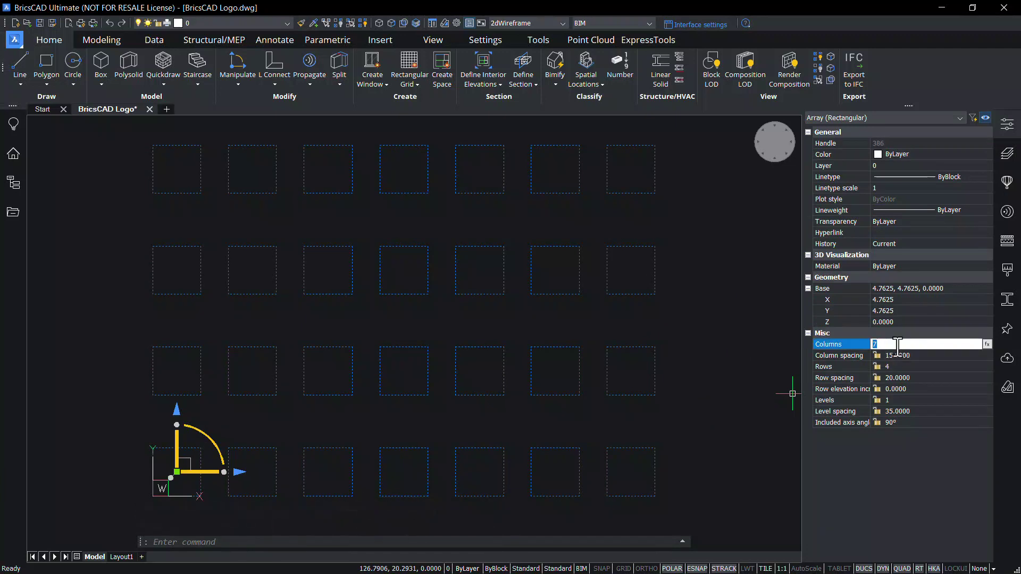
pyautogui.write('6')
pyautogui.press('Return')
pyautogui.click(911, 356)
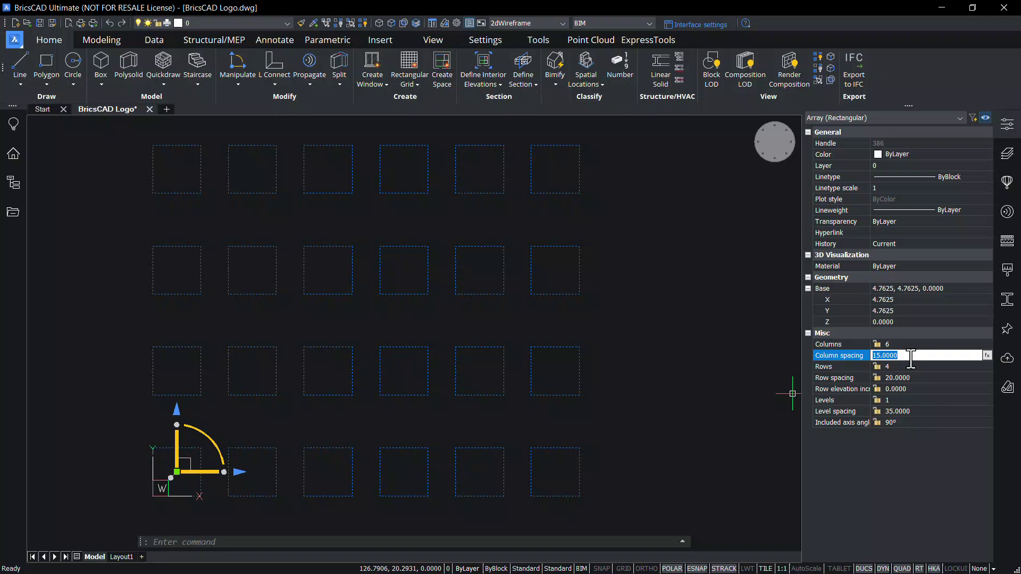
pyautogui.write('20')
pyautogui.press('Return')
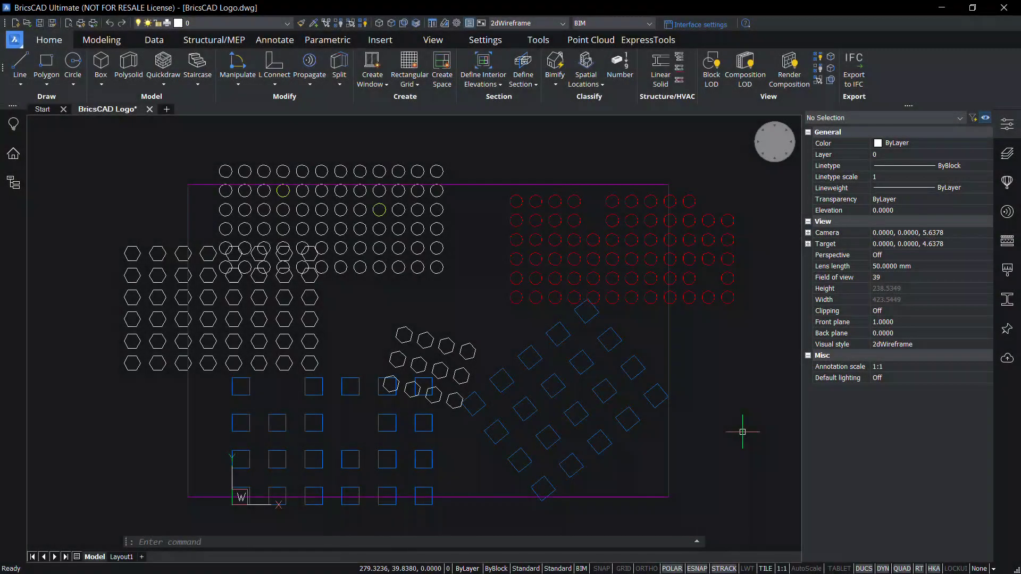
# Run ARRAYDETECT on all 242 shapes to detect single-entity array patterns.
pyautogui.write('ARRAYDETE')
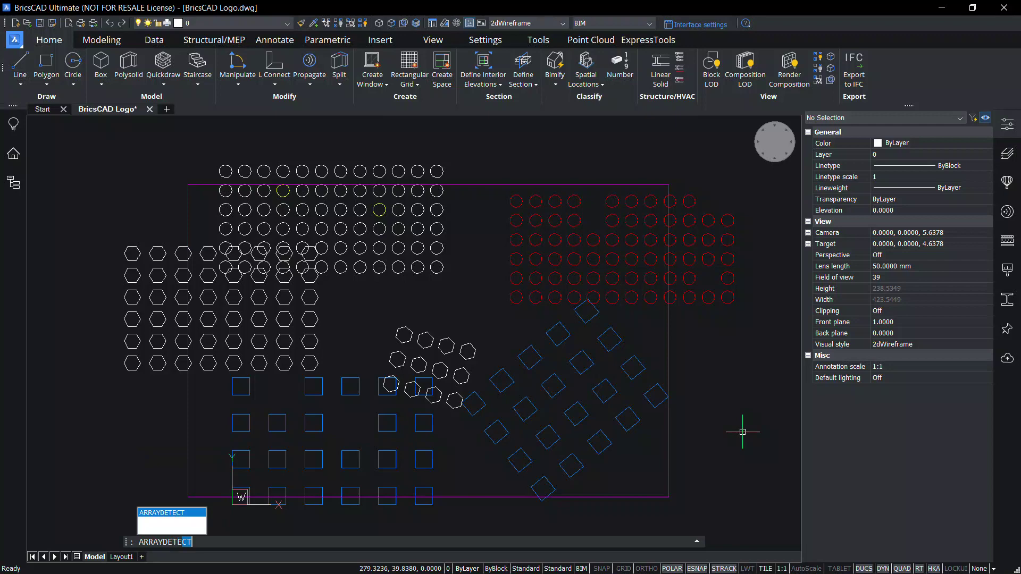
pyautogui.press('Return')
pyautogui.click(756, 529)
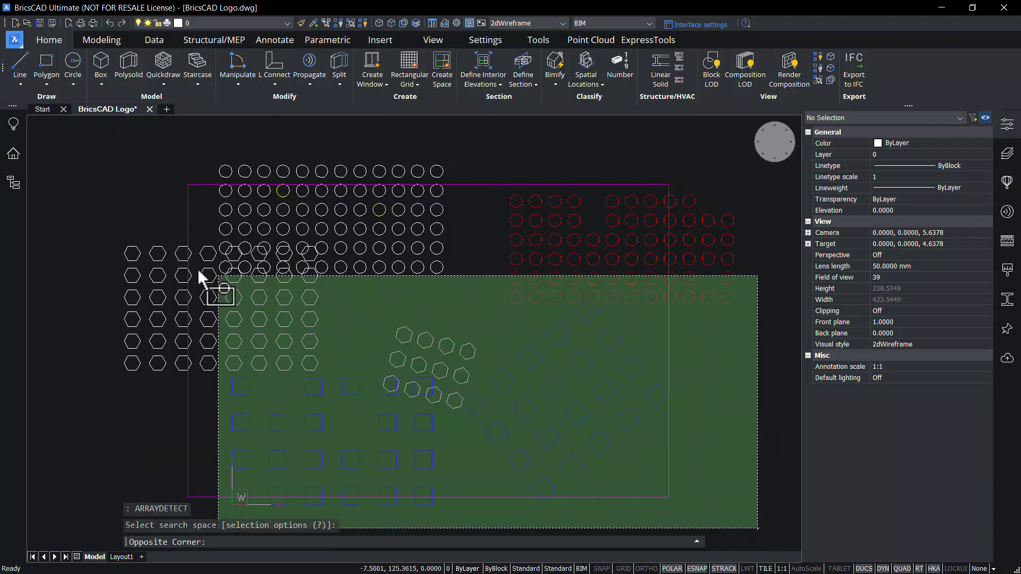
pyautogui.click(69, 162)
pyautogui.press('Return')
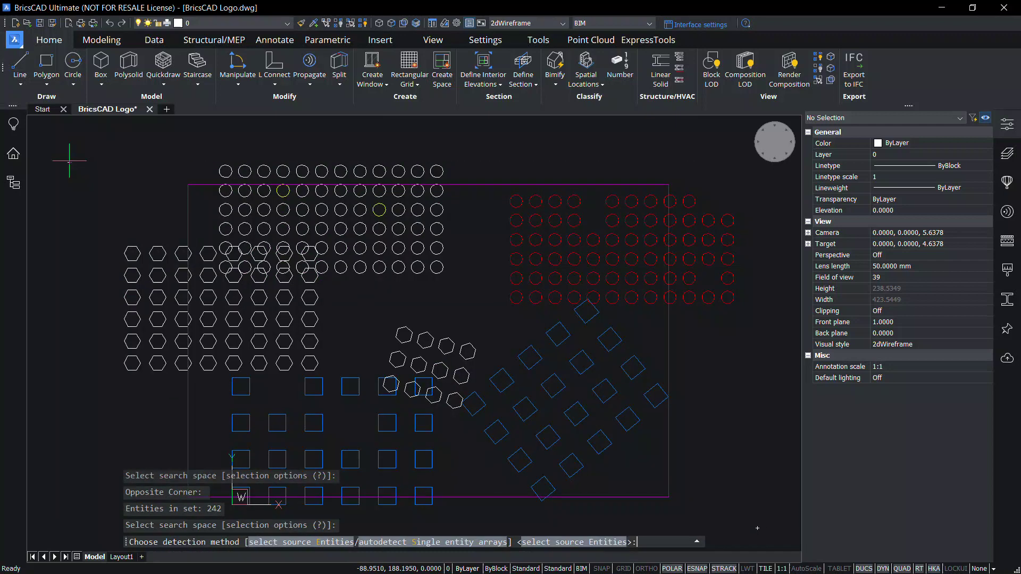
pyautogui.click(445, 543)
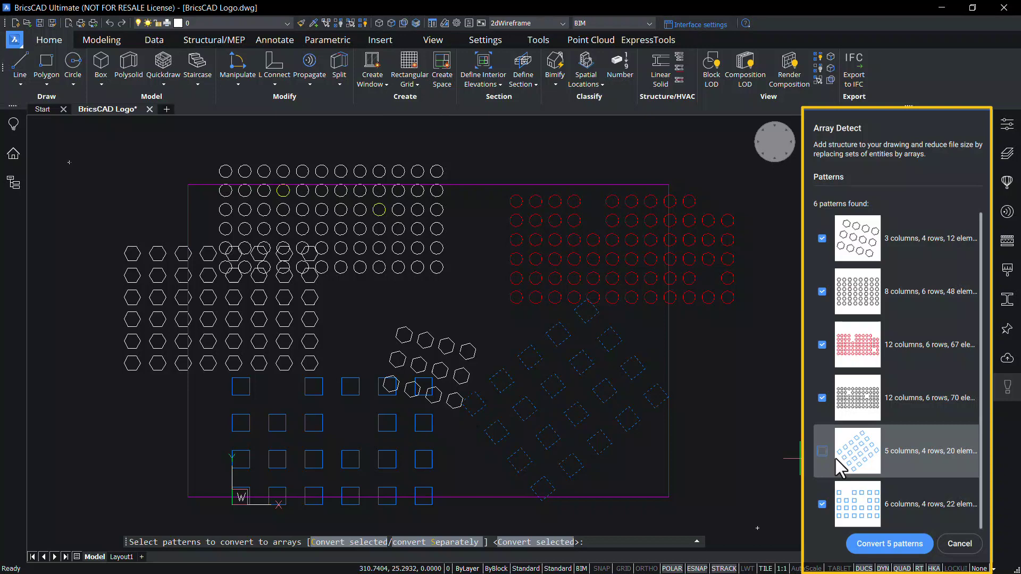
# Convert the five checked patterns, leaving the rotated blue squares, and inspect the white circle array.
pyautogui.click(874, 544)
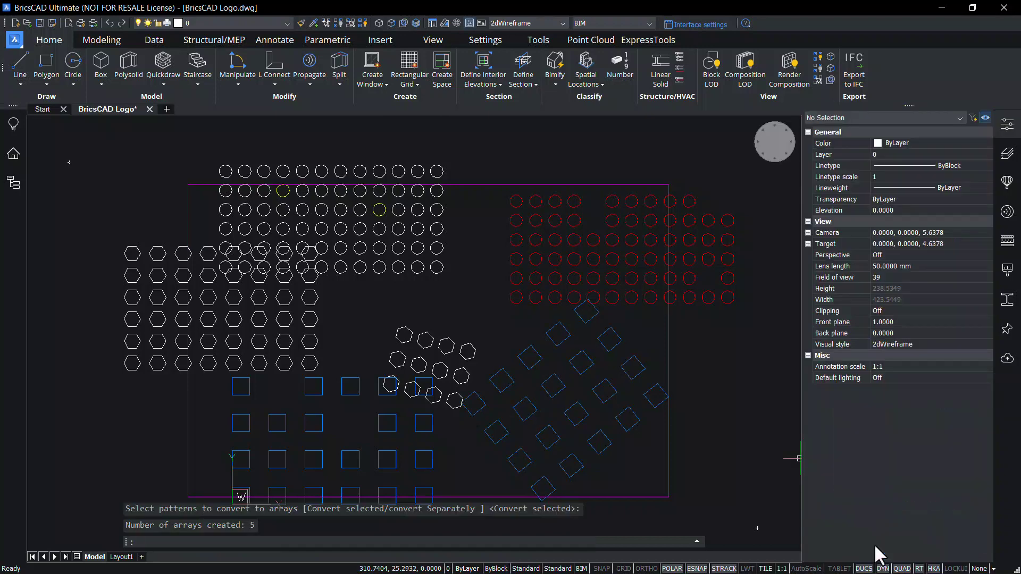
pyautogui.click(428, 229)
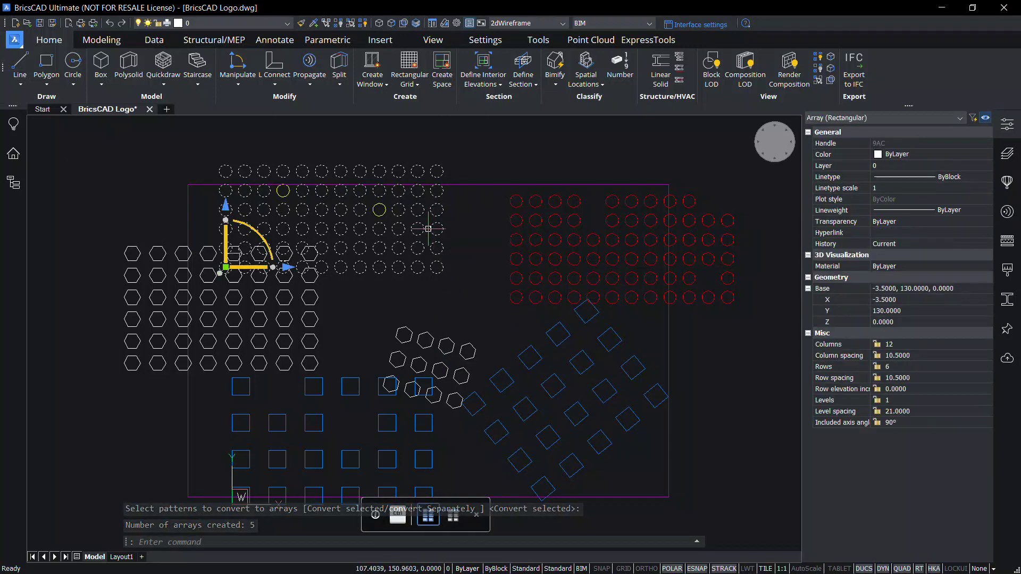
pyautogui.press('Escape')
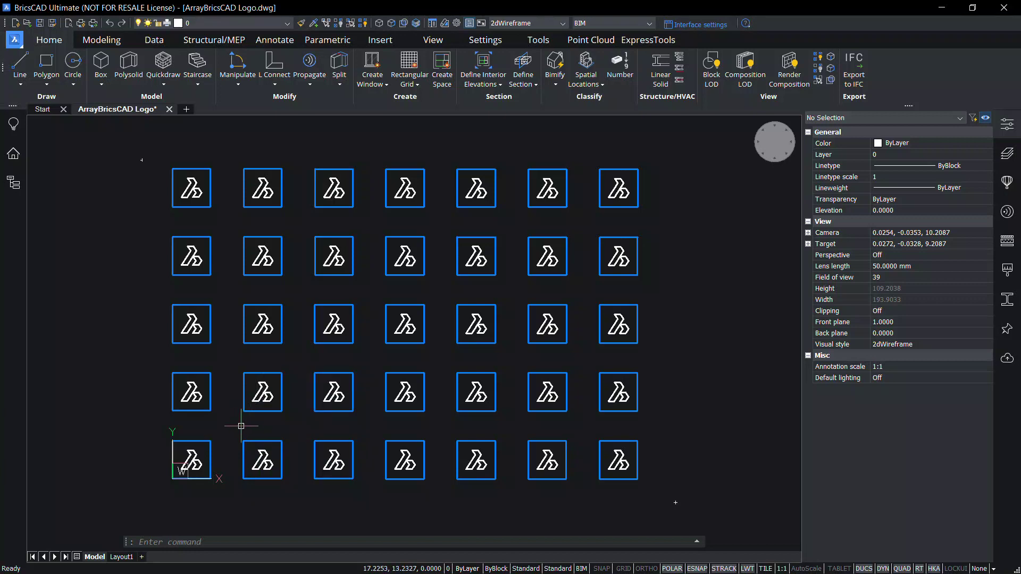
# Detect the 7×5 logo pattern with ARRAYDETECT, using the bottom-left logo as source entity.
pyautogui.write('ARRAY')
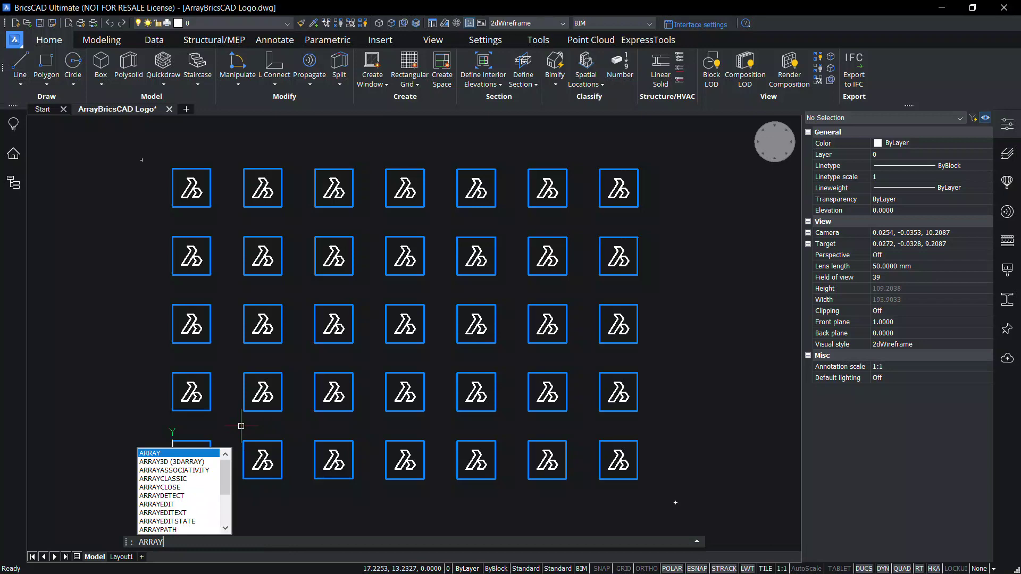
pyautogui.write('DE')
pyautogui.press('Return')
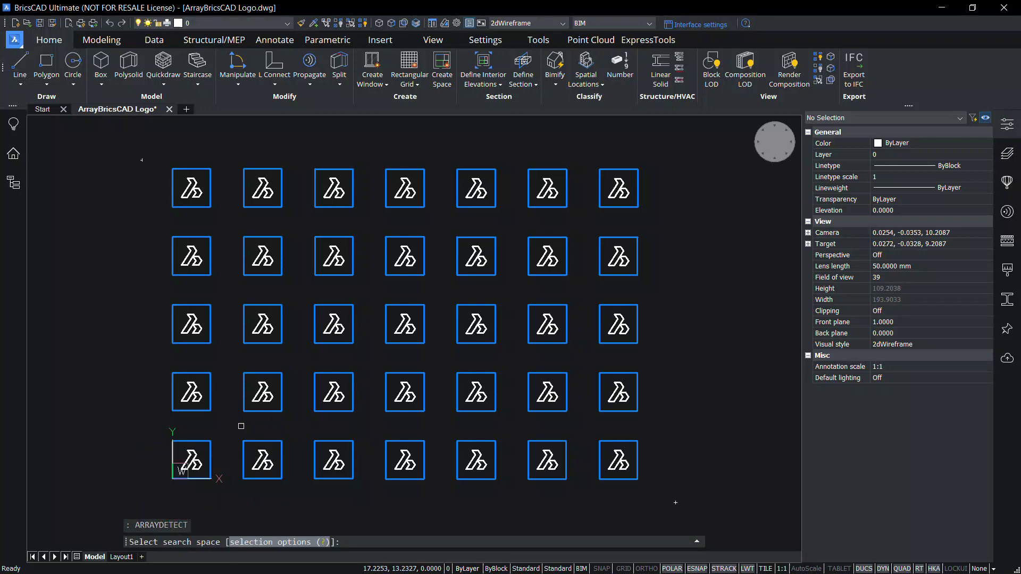
pyautogui.click(658, 503)
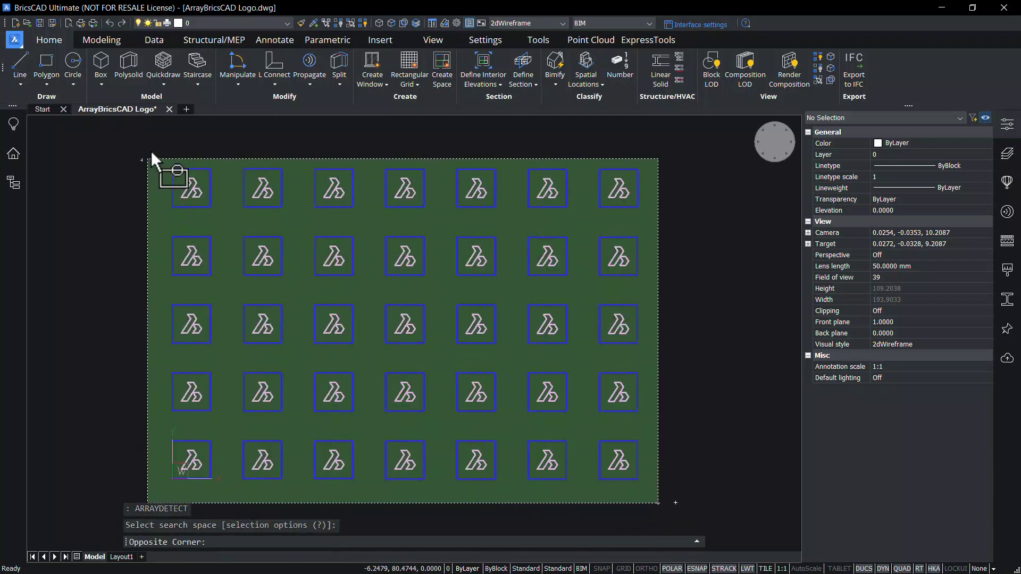
pyautogui.click(151, 151)
pyautogui.press('Return')
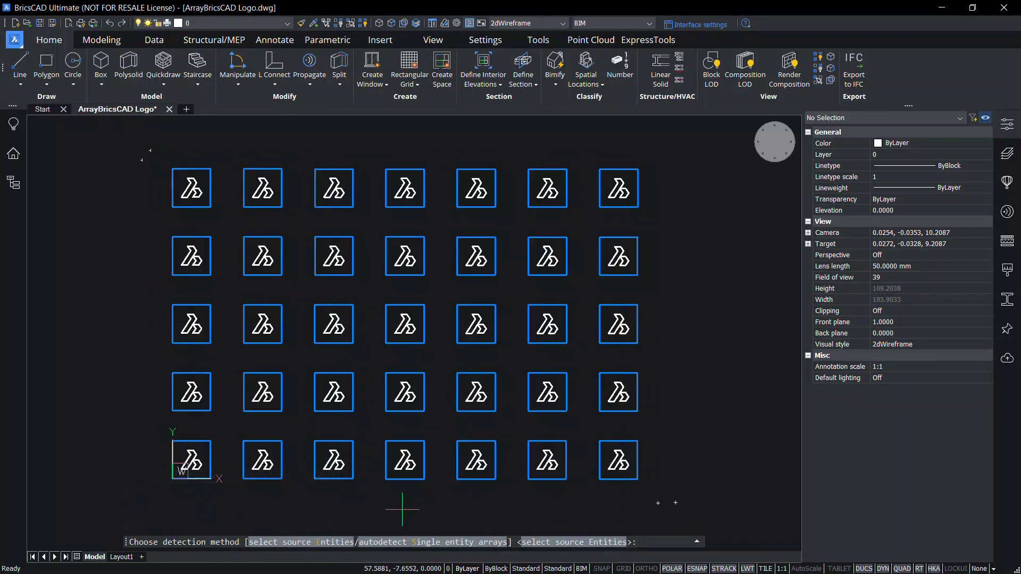
pyautogui.click(325, 542)
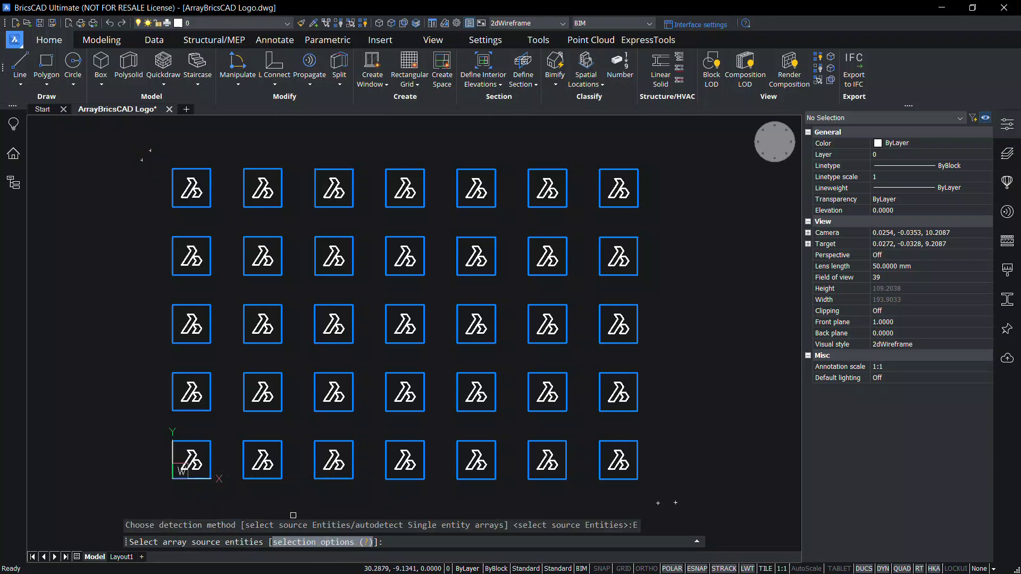
pyautogui.click(228, 498)
pyautogui.click(145, 426)
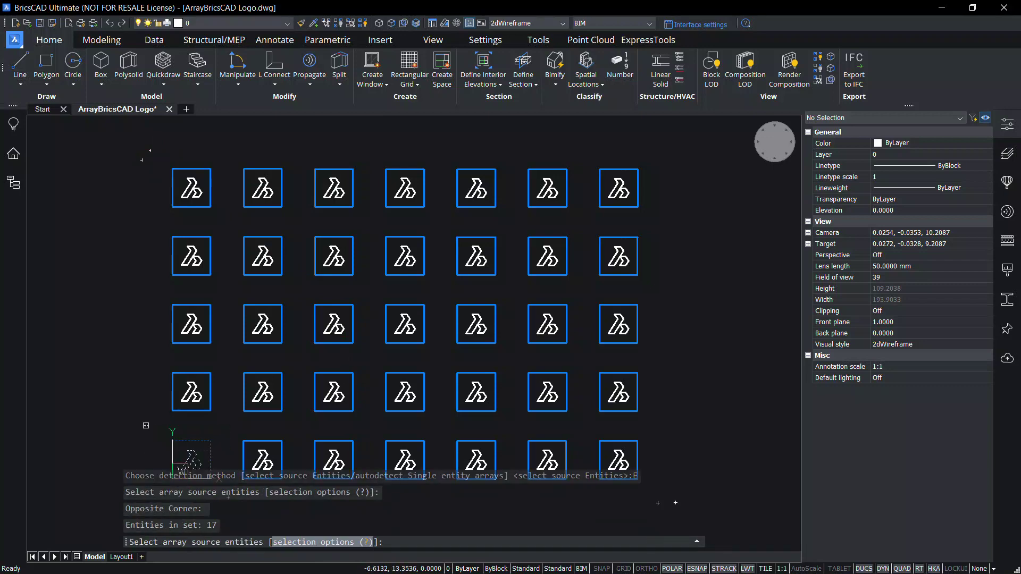
pyautogui.press('Return')
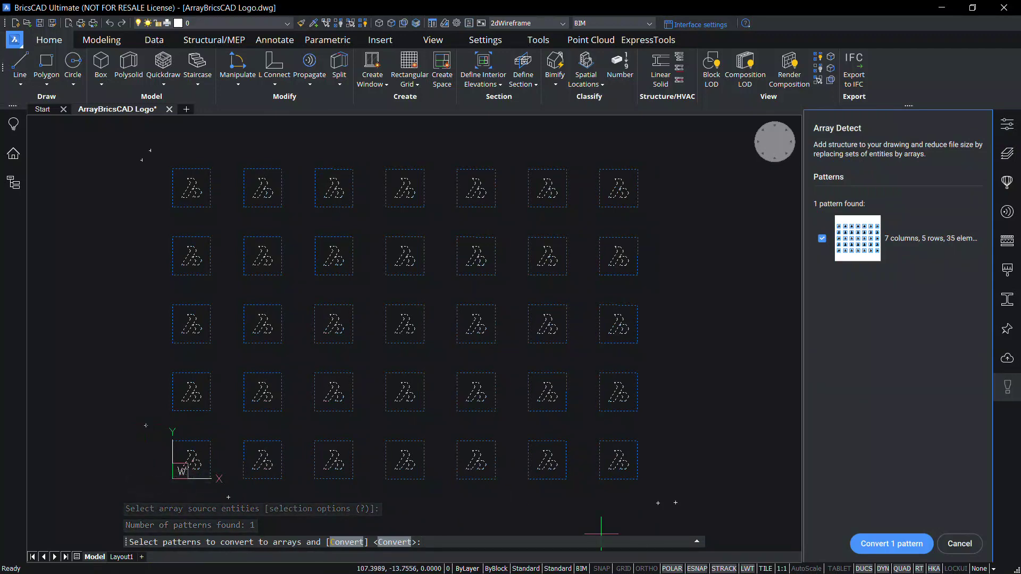
# Convert the logo pattern to an array and widen it to 8 columns spaced 15 apart.
pyautogui.click(914, 548)
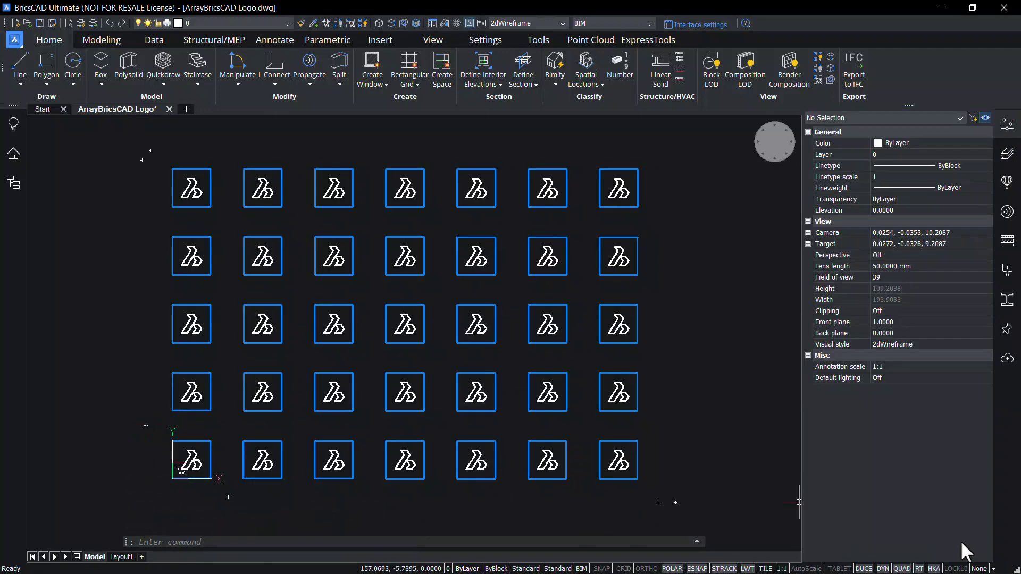
pyautogui.click(637, 471)
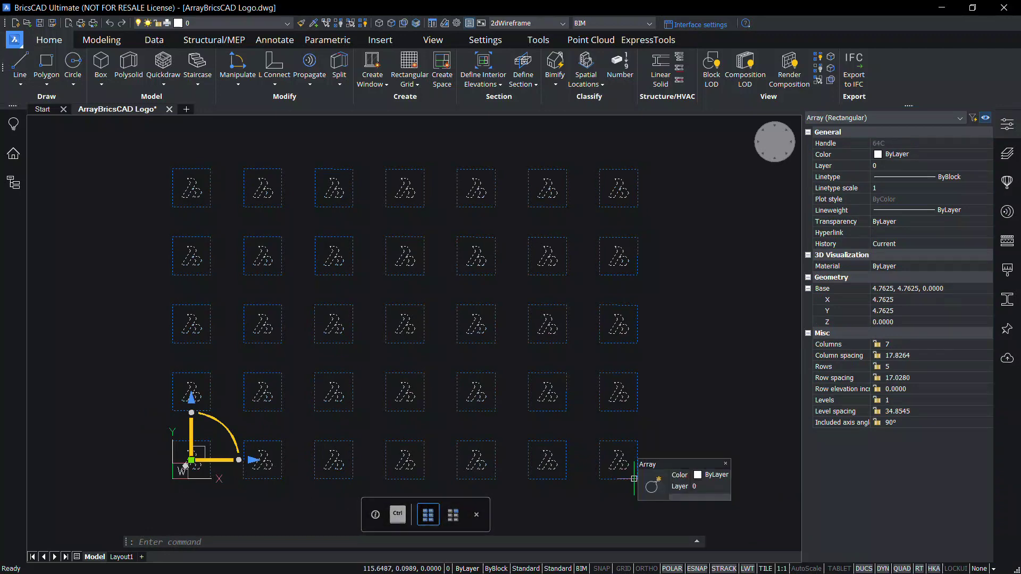
pyautogui.click(903, 345)
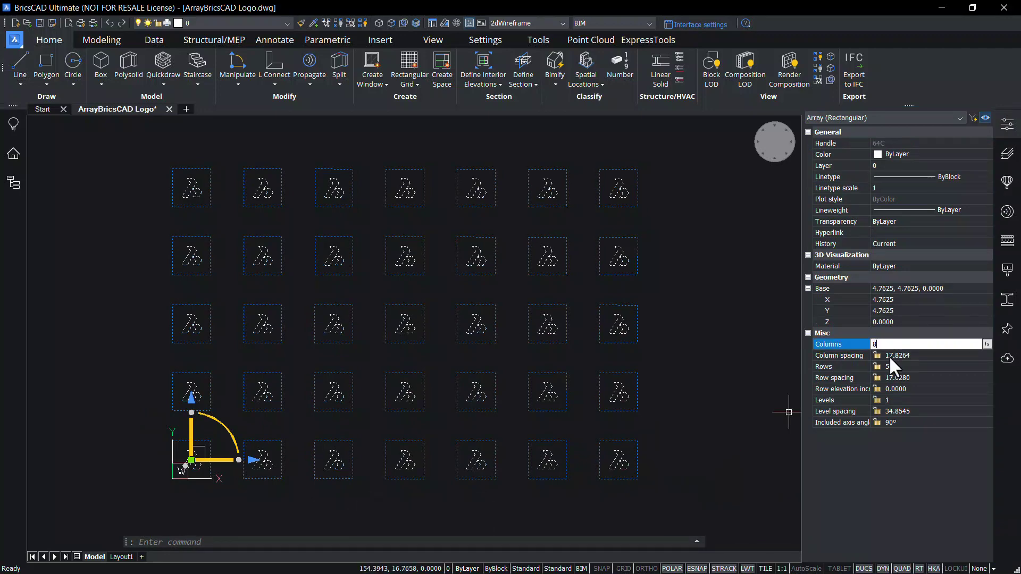
pyautogui.click(889, 355)
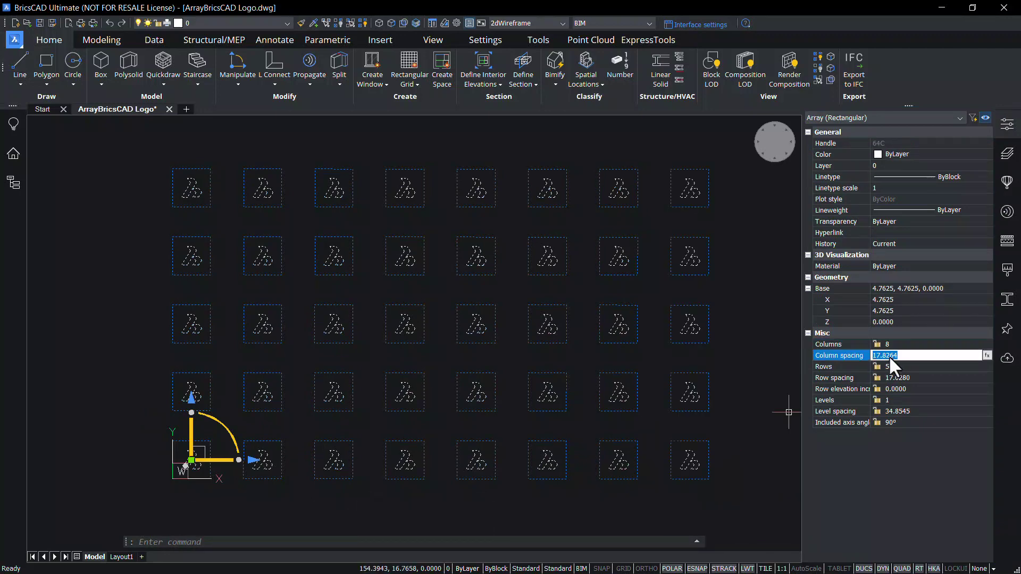
pyautogui.write('15')
pyautogui.press('Tab')
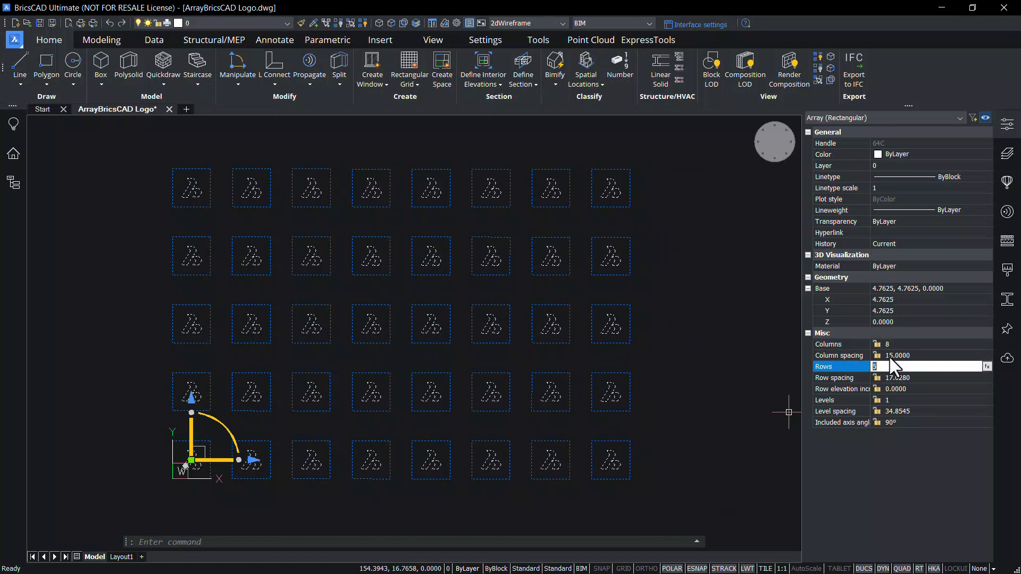
pyautogui.press('Escape')
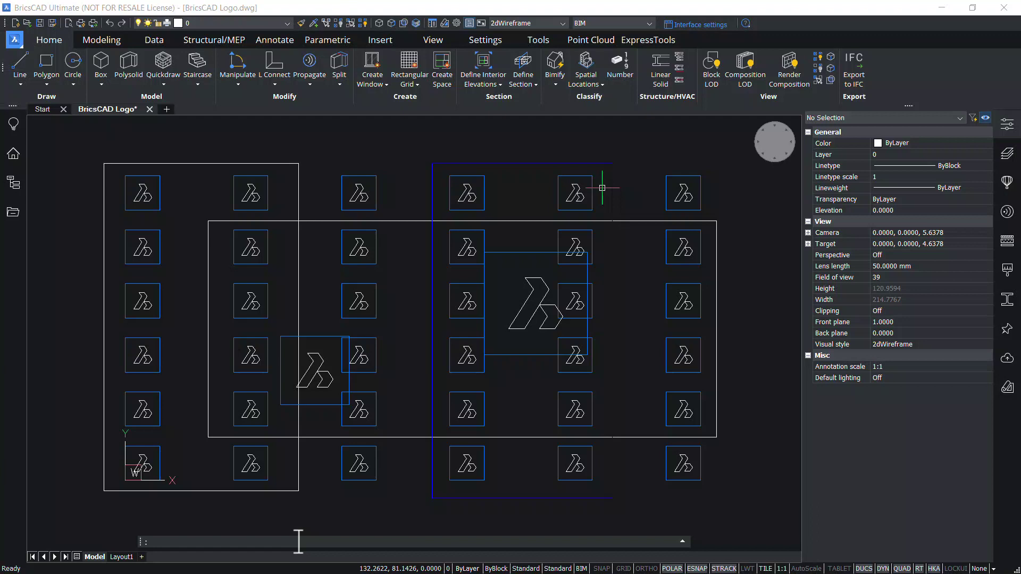
# Run ARRAYDETECT with the whole drawing framed as the search space.
pyautogui.write('ARRAYDETECT')
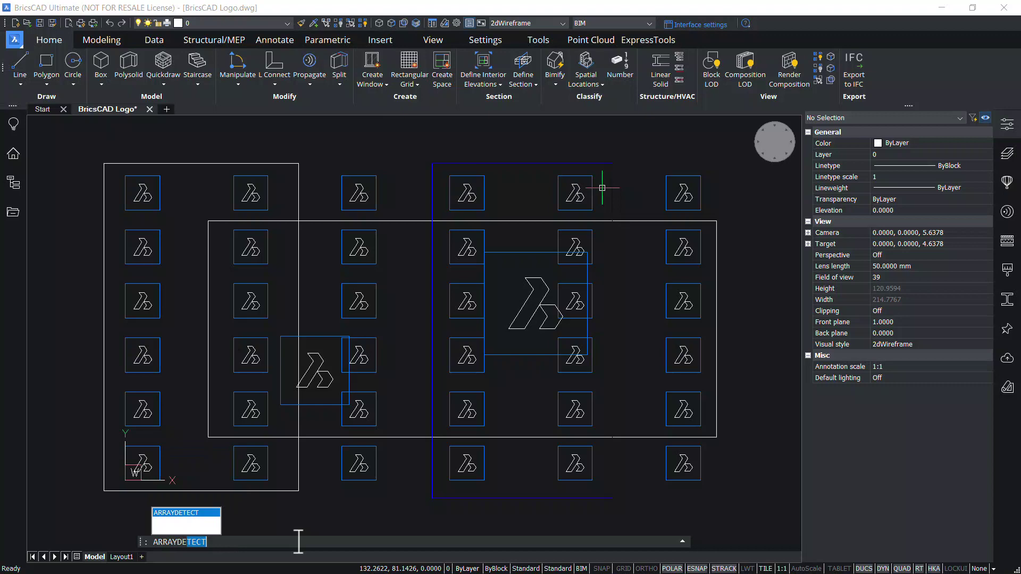
pyautogui.press('Return')
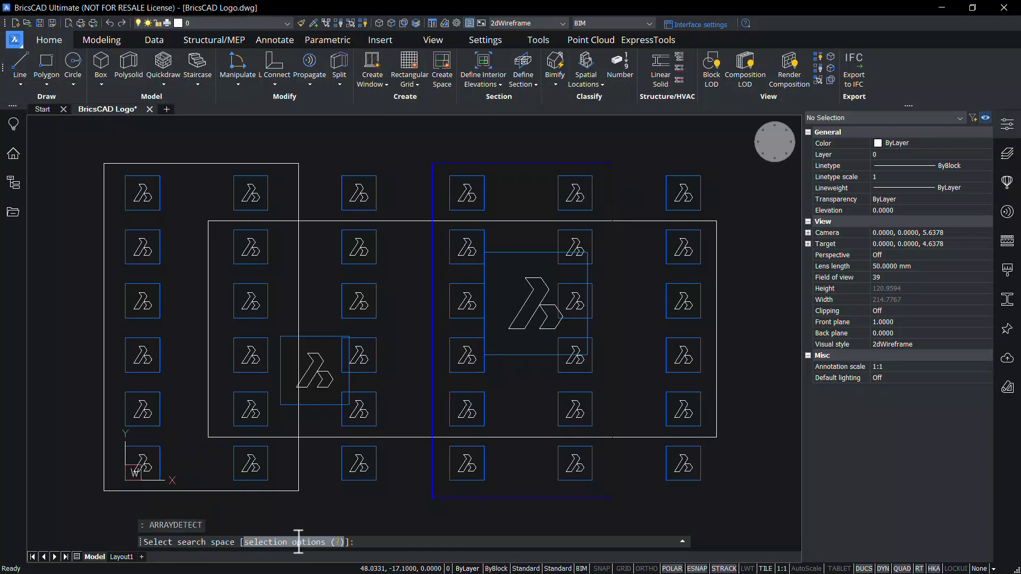
pyautogui.click(755, 525)
pyautogui.click(68, 154)
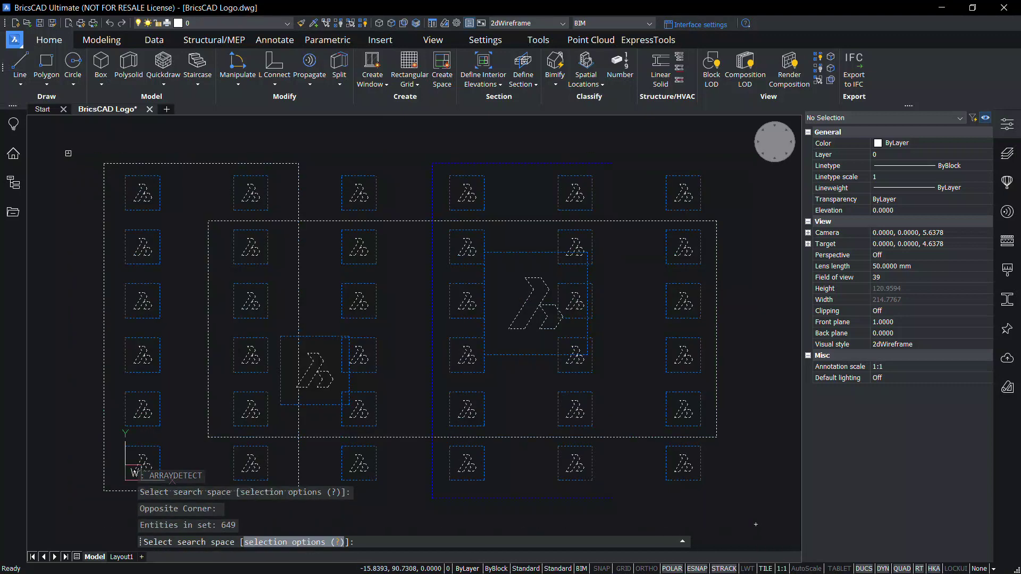
pyautogui.press('Return')
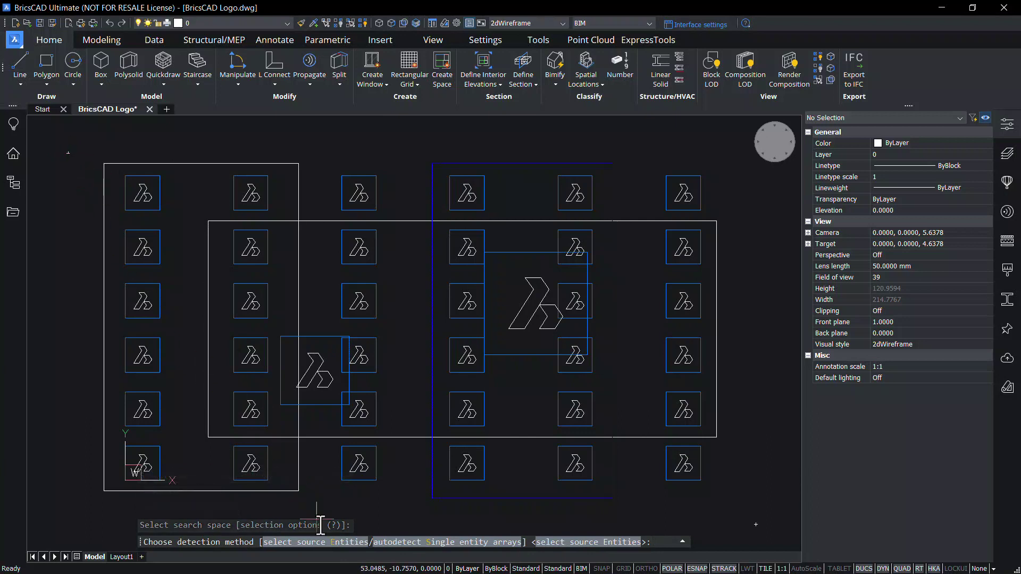
# Use one small logo as source and convert the detected 6×6 pattern into one array.
pyautogui.click(331, 553)
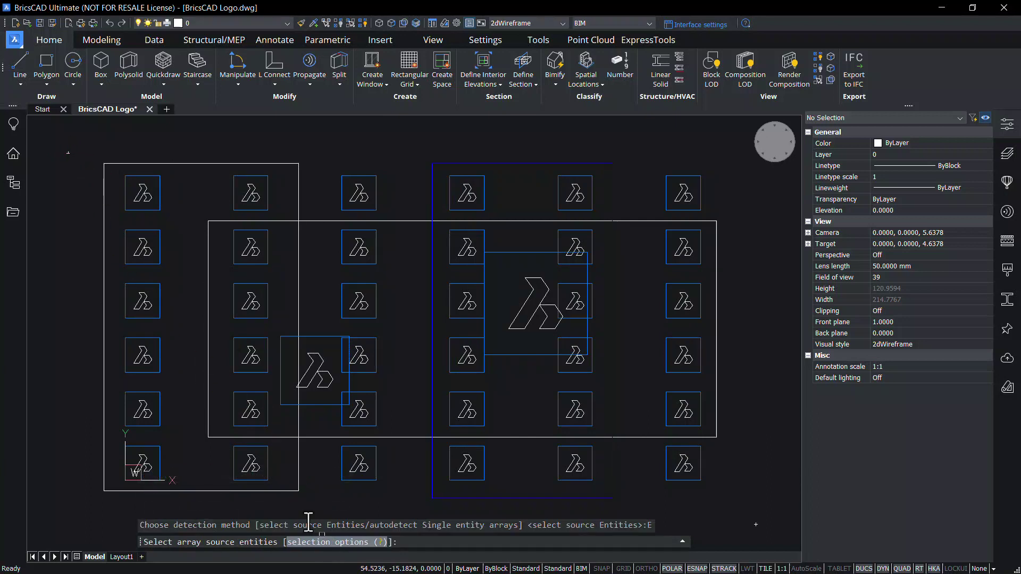
pyautogui.click(271, 482)
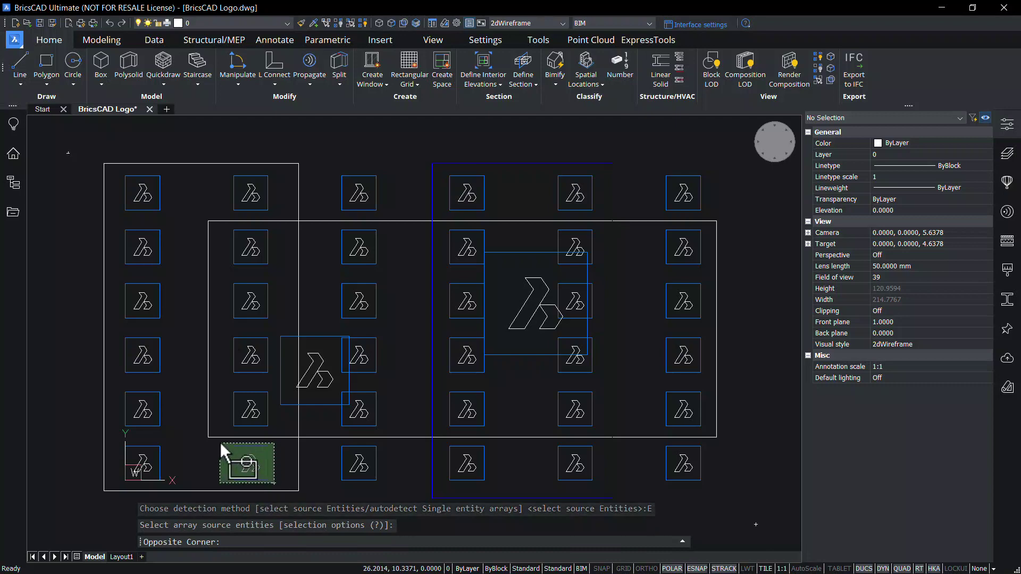
pyautogui.click(220, 442)
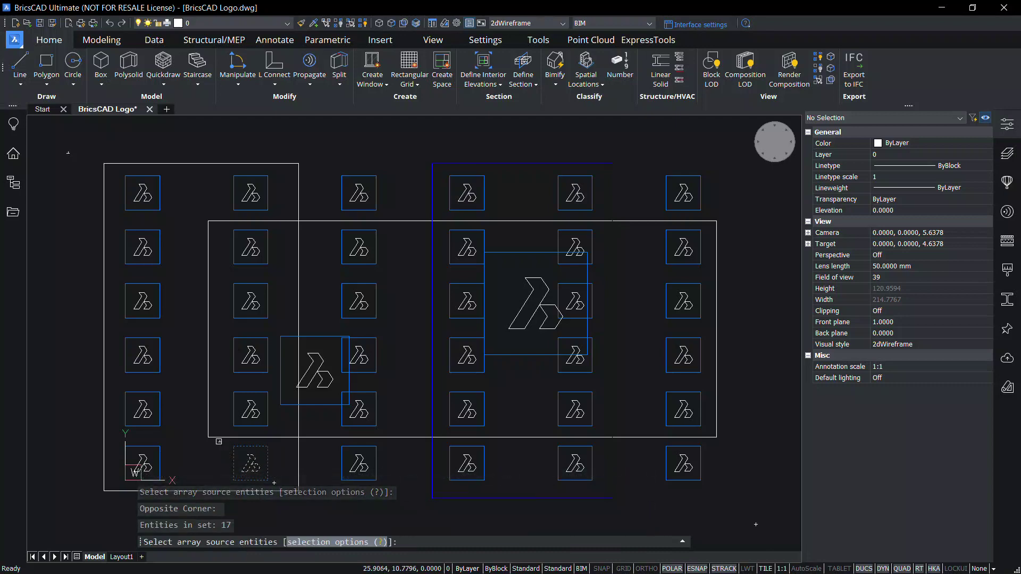
pyautogui.press('Return')
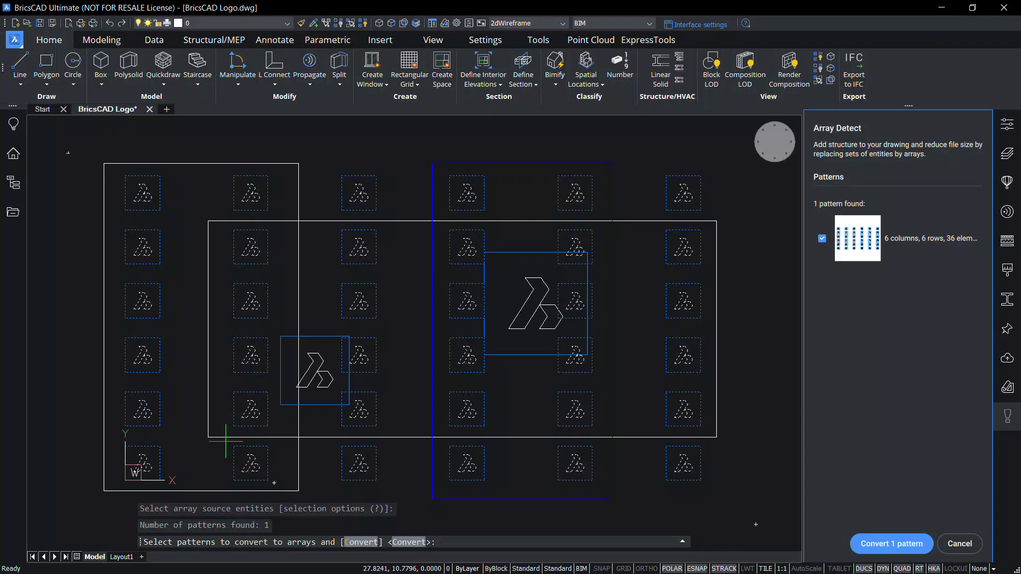
pyautogui.click(918, 544)
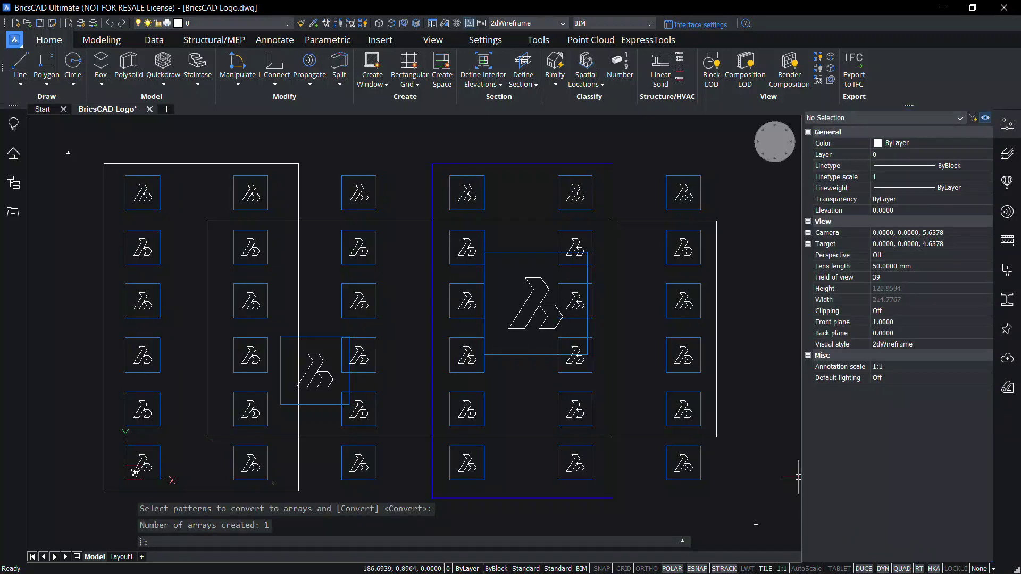
pyautogui.click(582, 233)
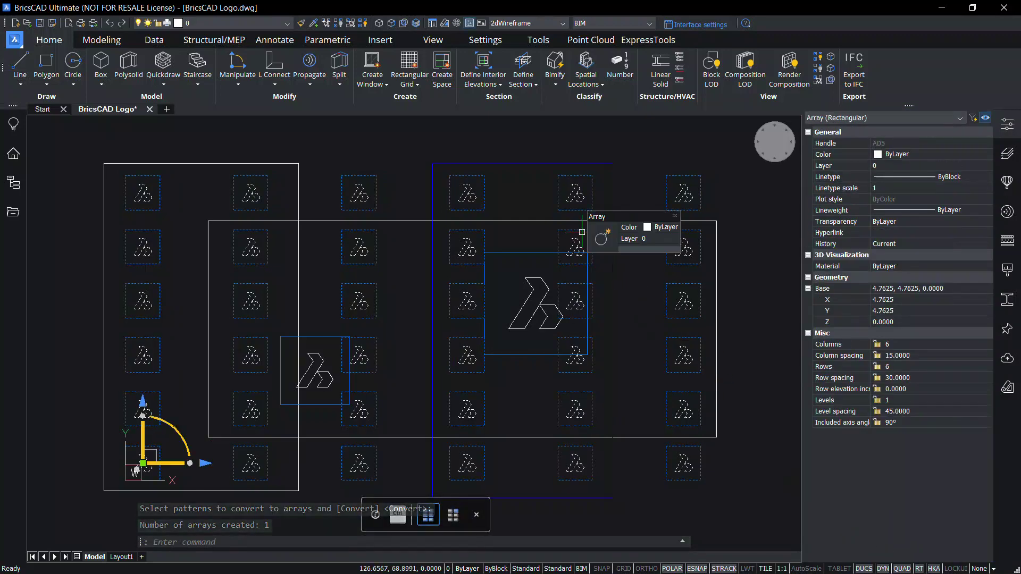